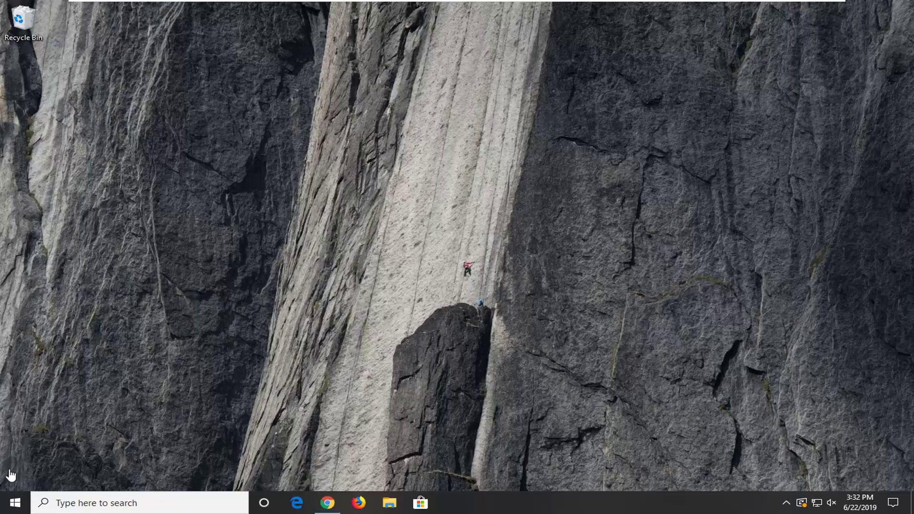
Search the Start menu for 'regedit' and bring up Registry Editor's run-as-administrator option.
click(4, 510)
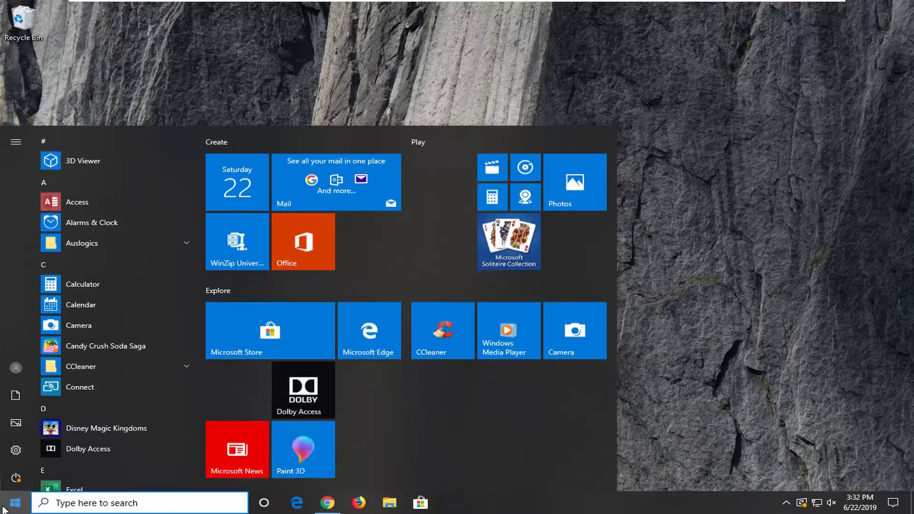
text(regedit)
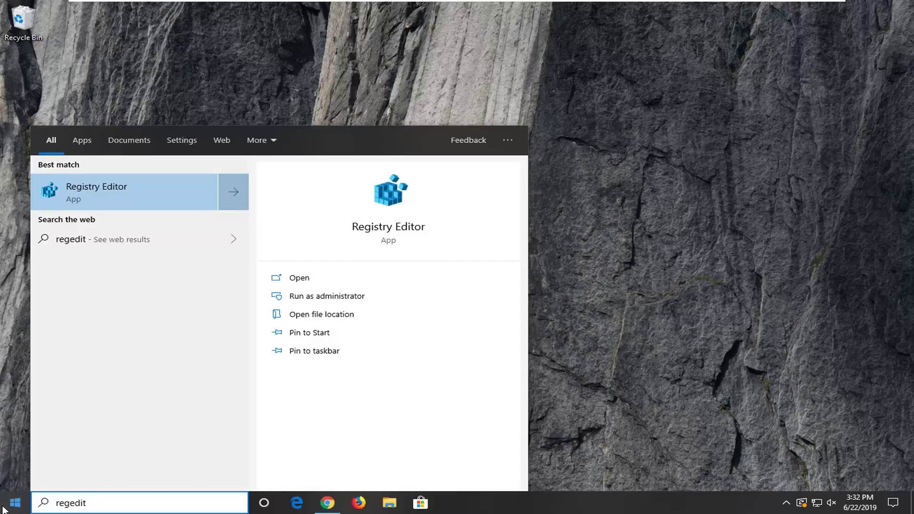
right_click(106, 186)
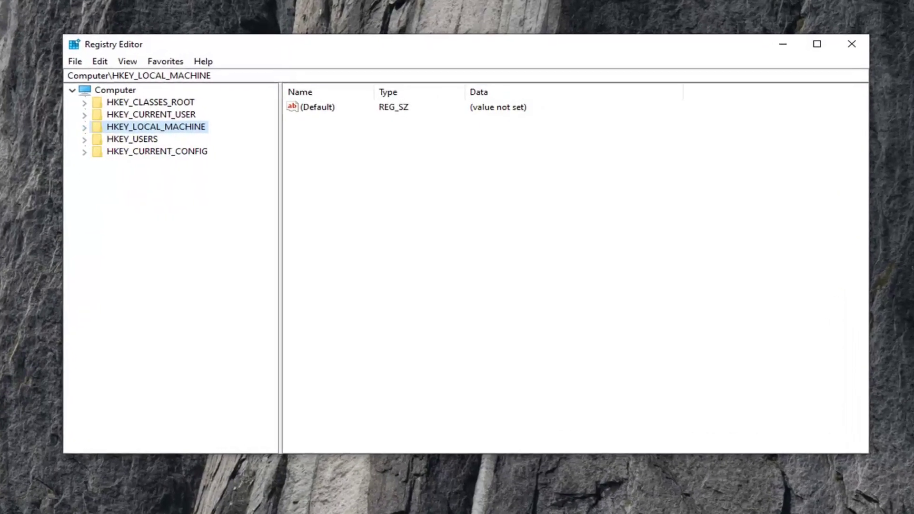
key(Home)
click(75, 61)
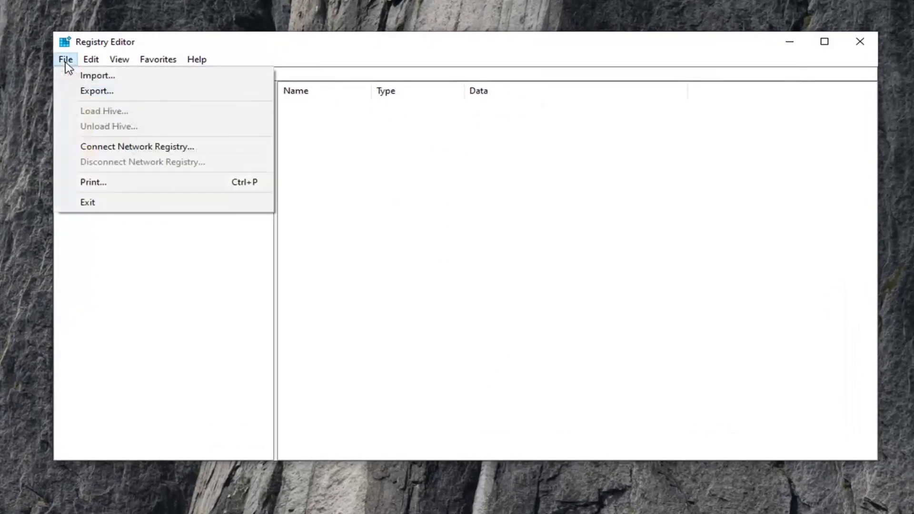
click(85, 91)
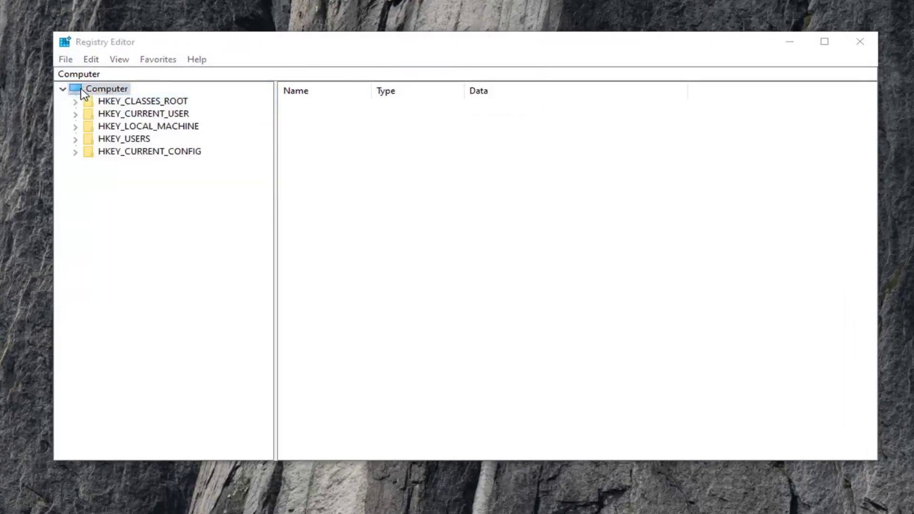
drag(157, 87, 325, 82)
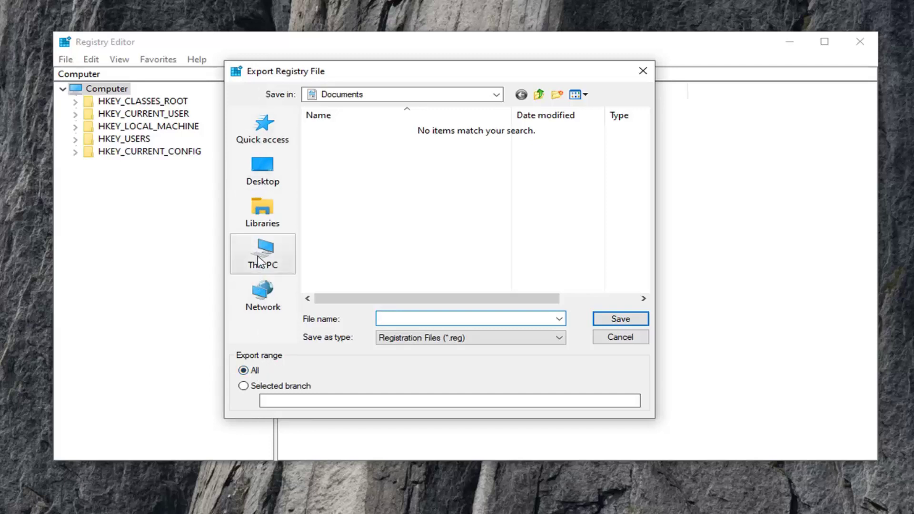
click(613, 338)
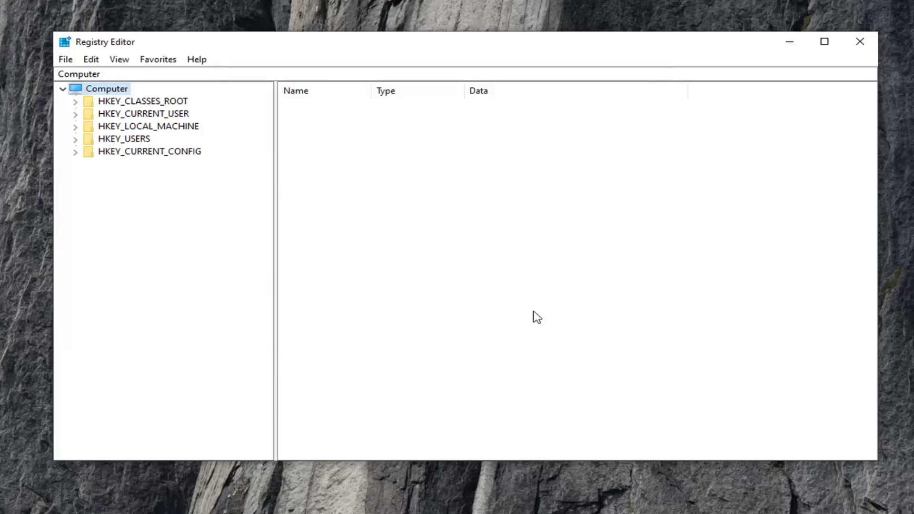
click(66, 59)
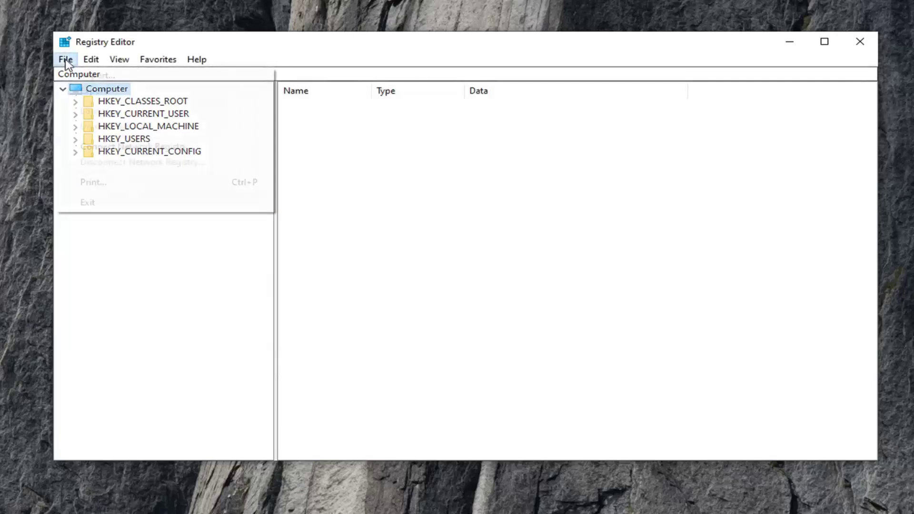
click(82, 75)
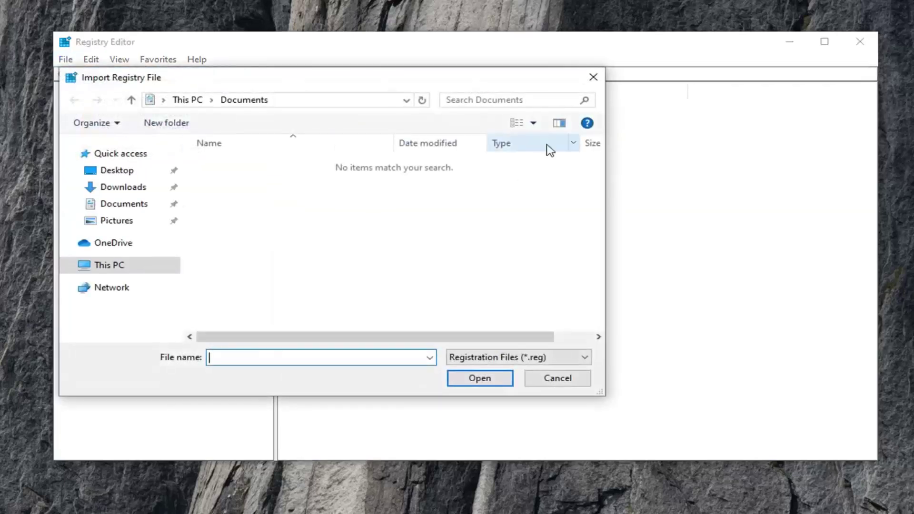
click(592, 78)
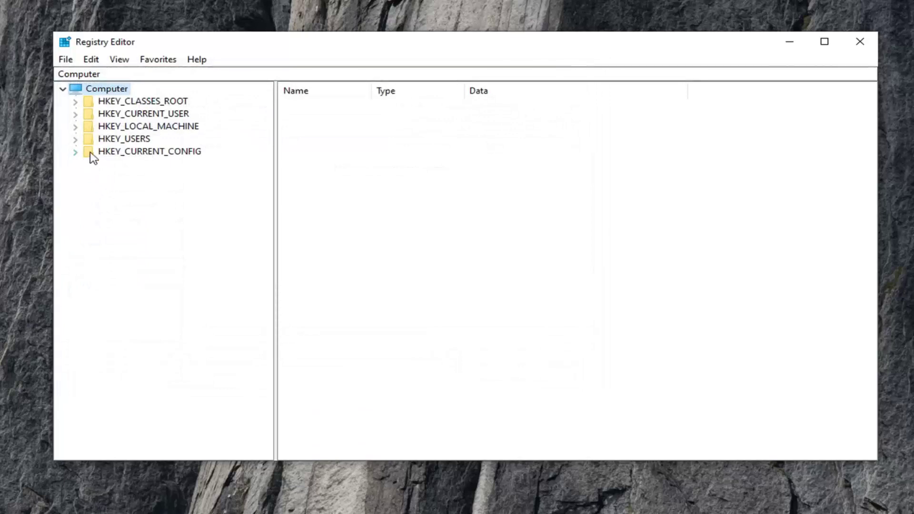
Expand HKEY_LOCAL_MACHINE > SOFTWARE > Policies > Microsoft in the registry tree.
click(137, 127)
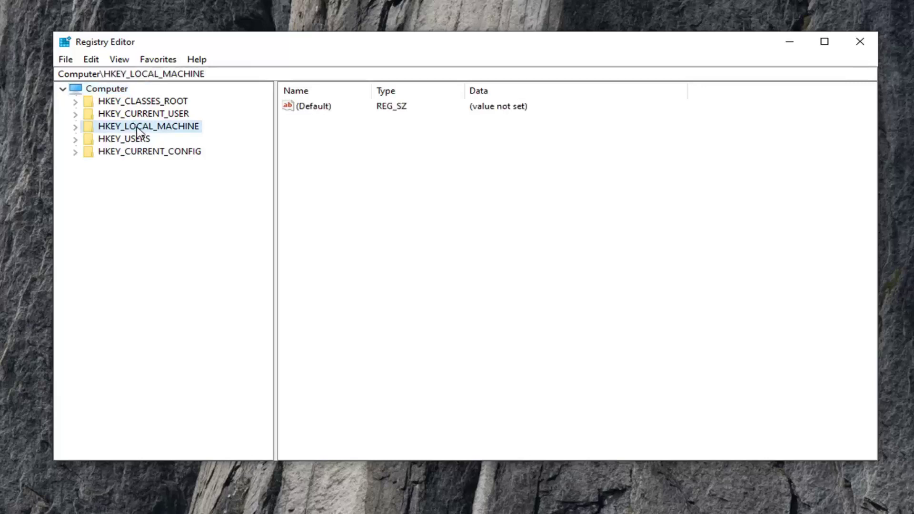
click(75, 127)
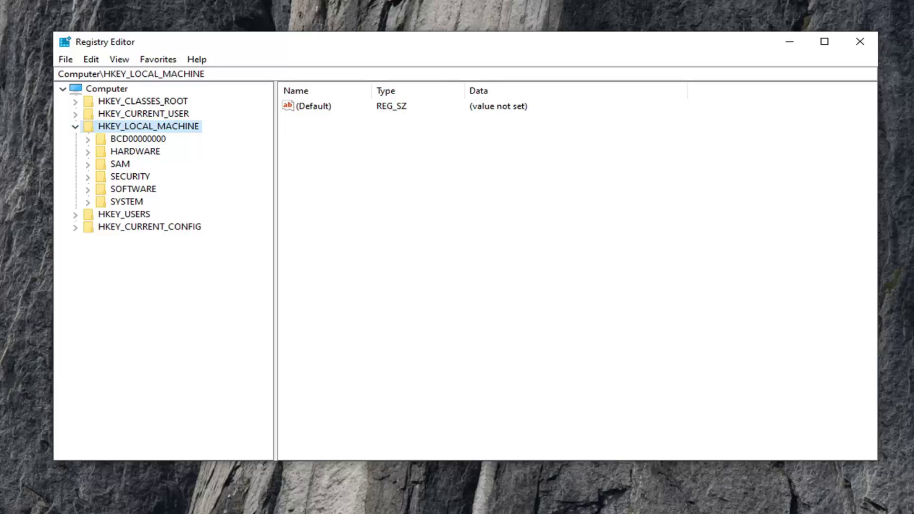
click(108, 189)
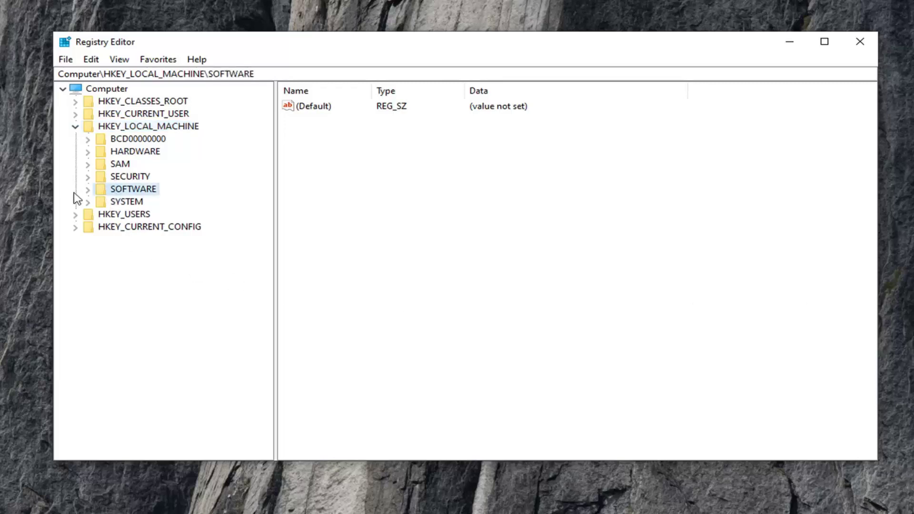
click(87, 190)
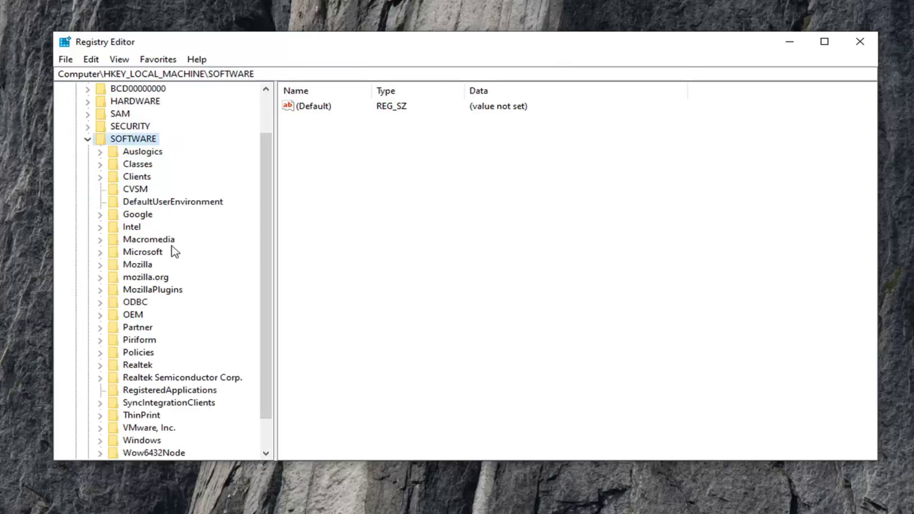
scroll(143, 328, down, 1)
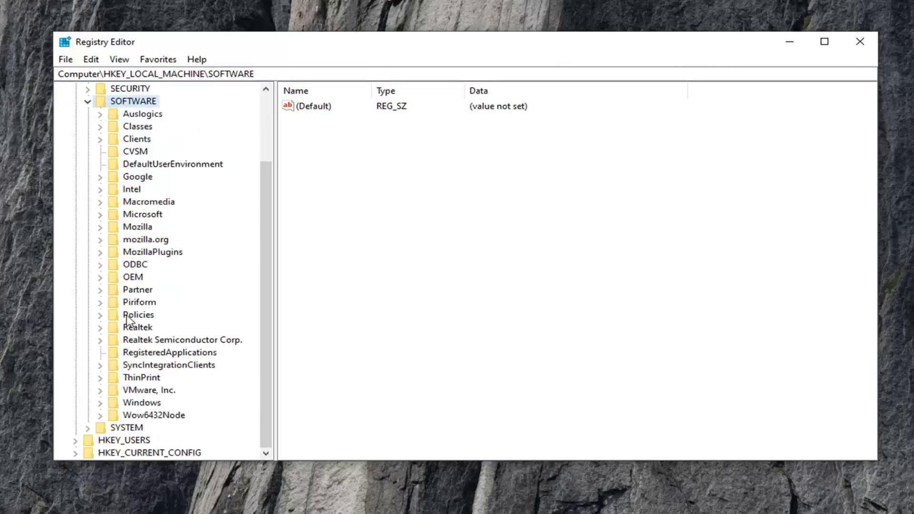
click(128, 316)
click(100, 315)
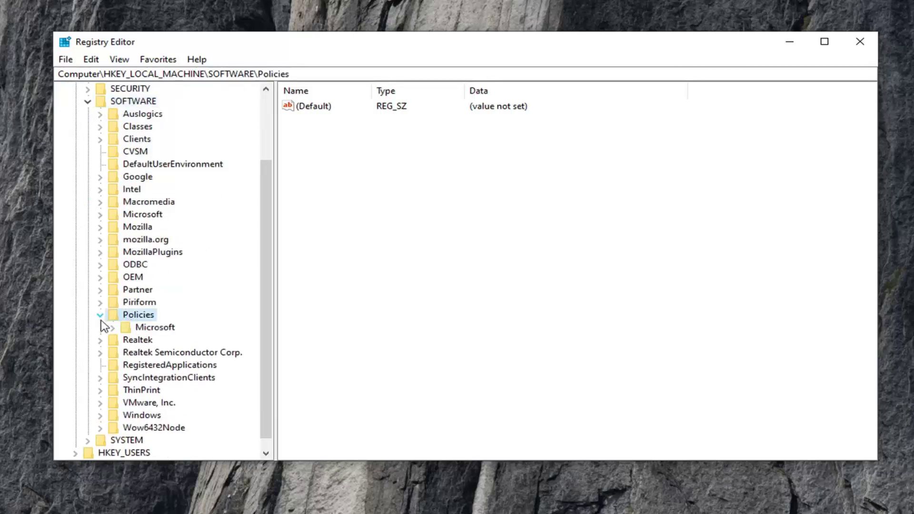
click(116, 328)
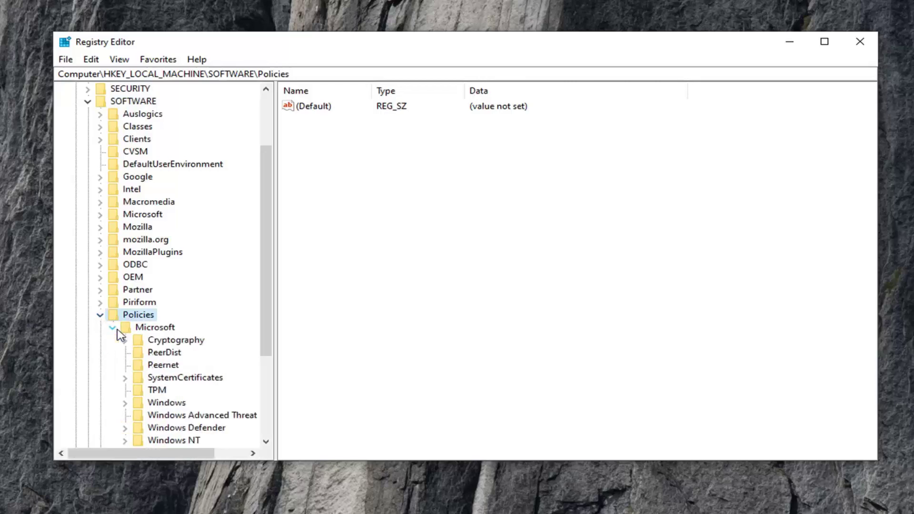
Expand Windows > WindowsUpdate and select the AU subkey to view its values.
scroll(174, 324, down, 4)
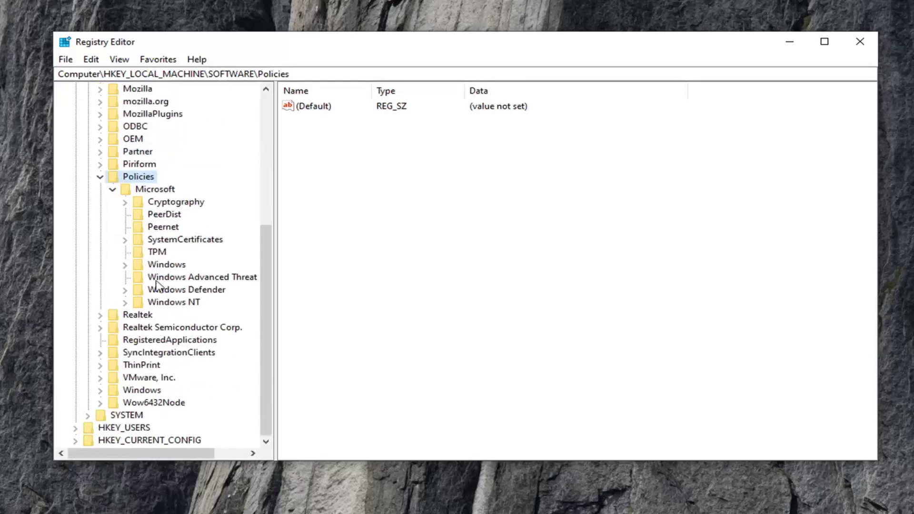
click(153, 266)
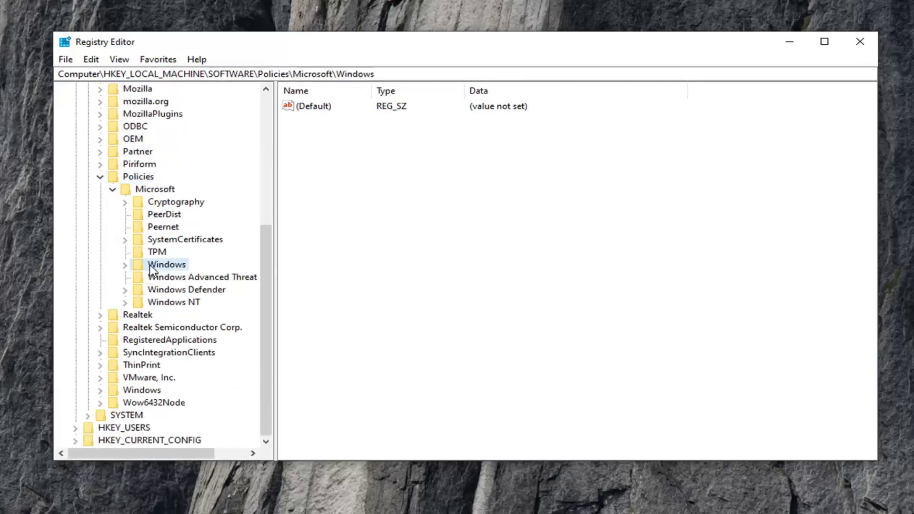
click(124, 265)
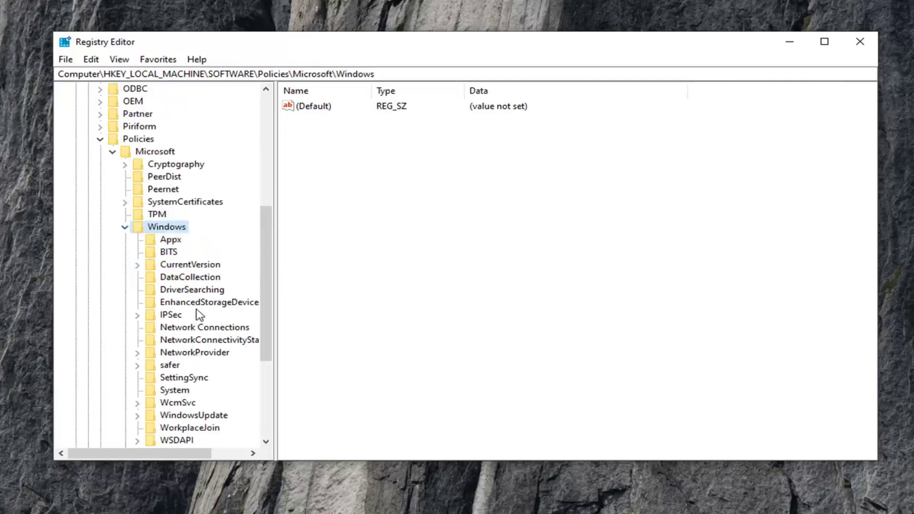
scroll(199, 319, down, 4)
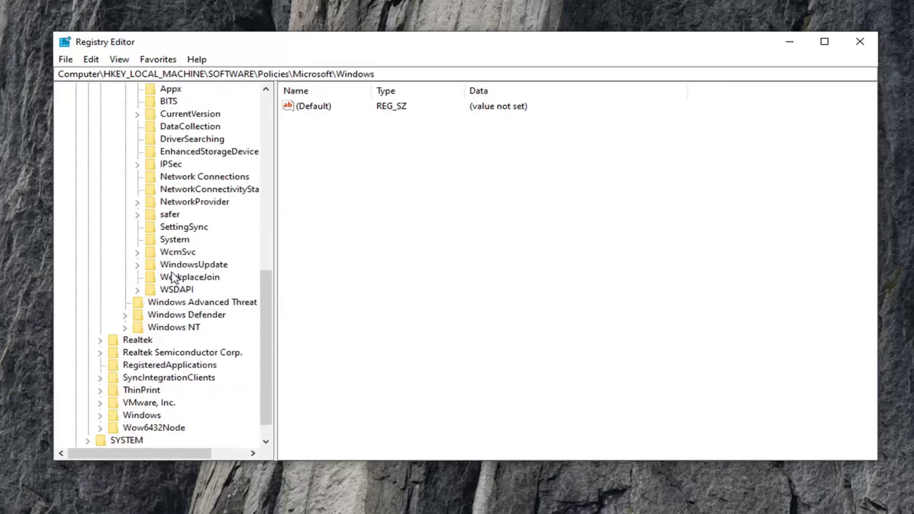
click(174, 267)
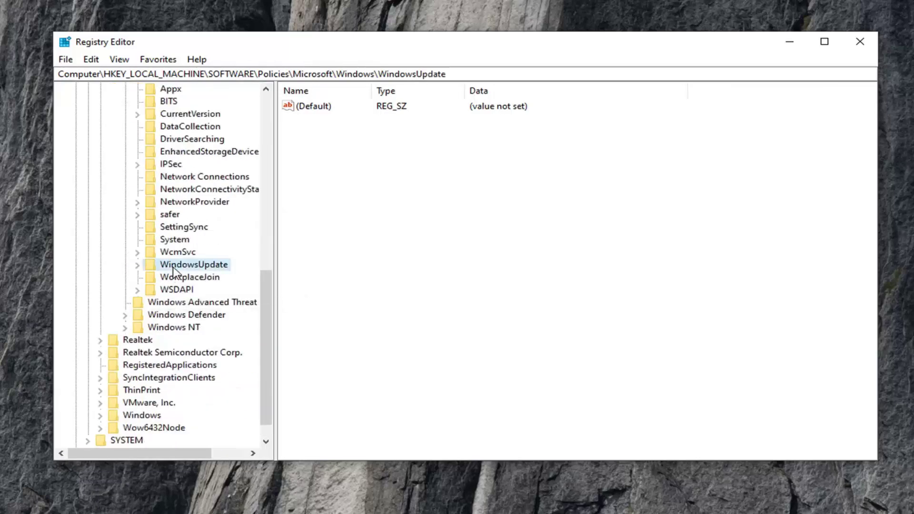
click(137, 265)
right_click(138, 267)
click(169, 265)
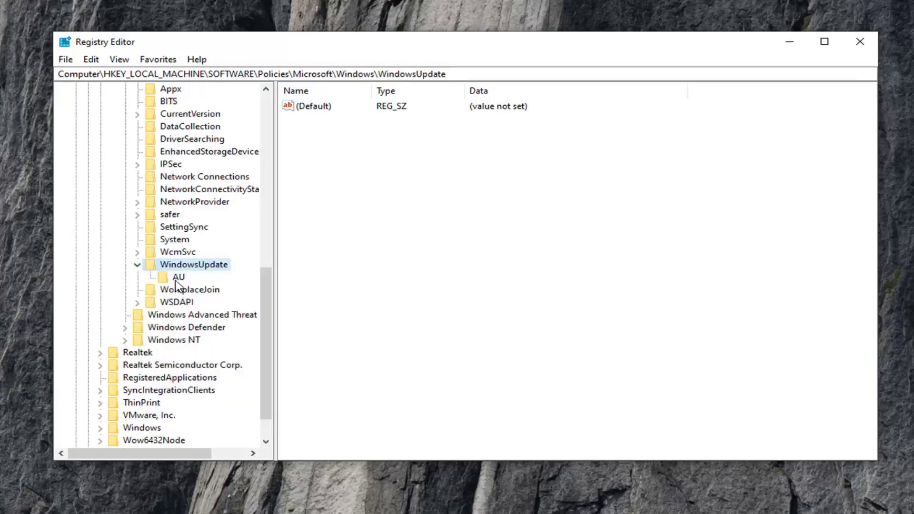
click(176, 278)
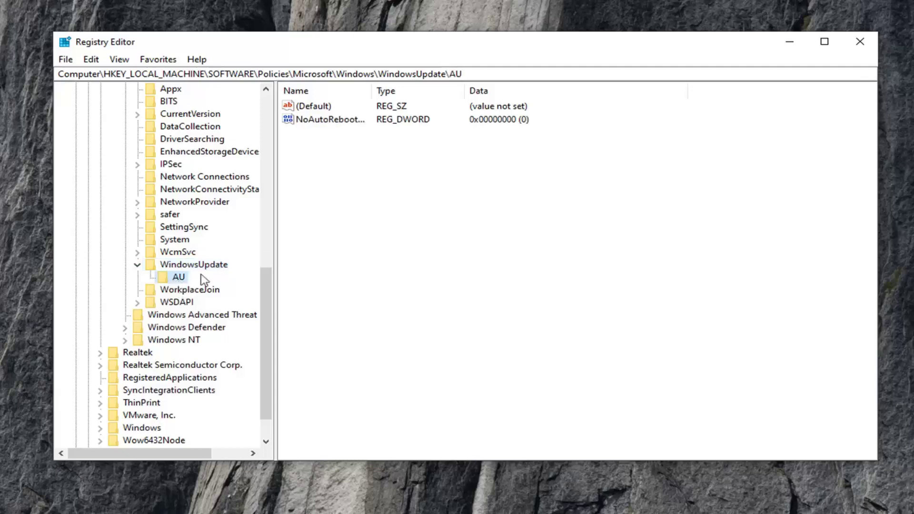
Widen the Name column so full value names are visible.
drag(377, 90, 384, 90)
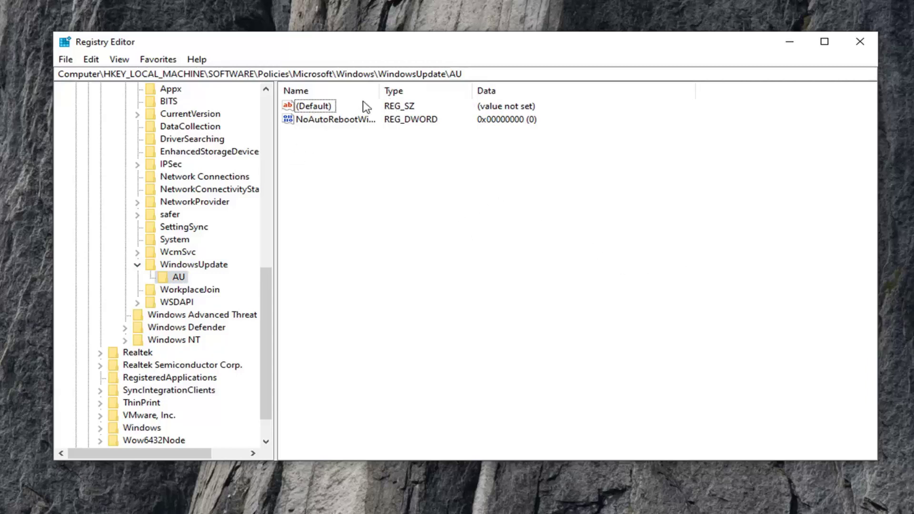
drag(379, 90, 421, 96)
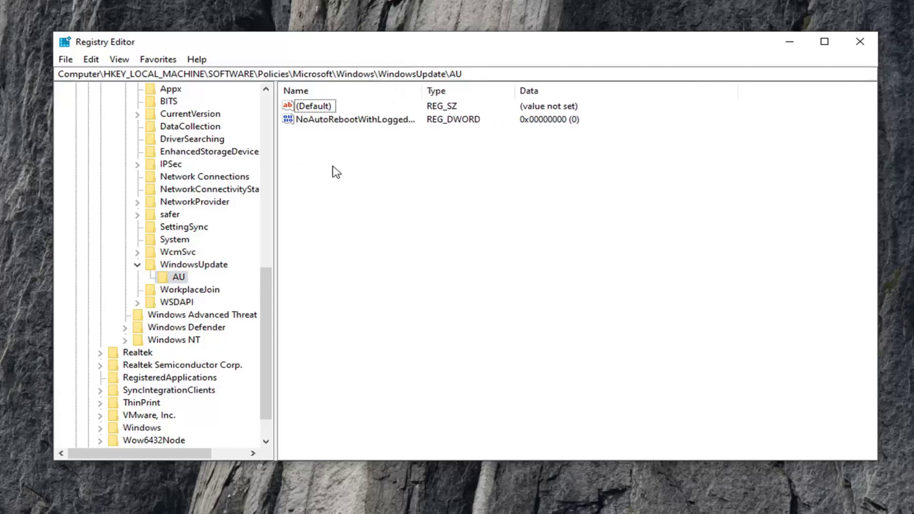
right_click(311, 142)
mouse_move(339, 151)
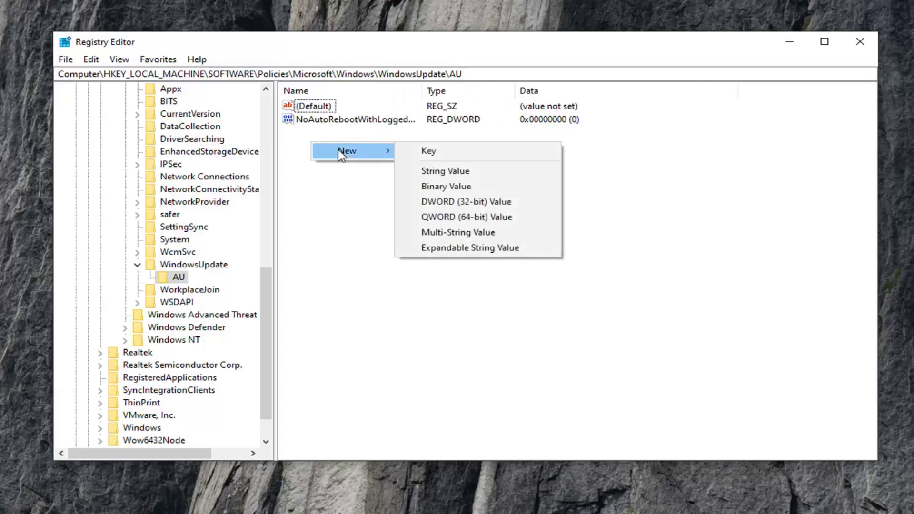
drag(422, 90, 442, 91)
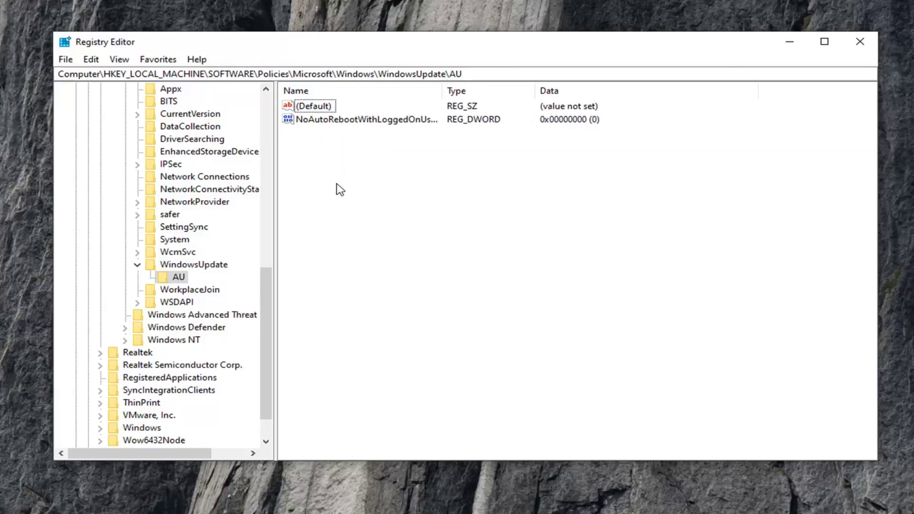
Add a new string value named UserWUServer to the AU key.
right_click(336, 142)
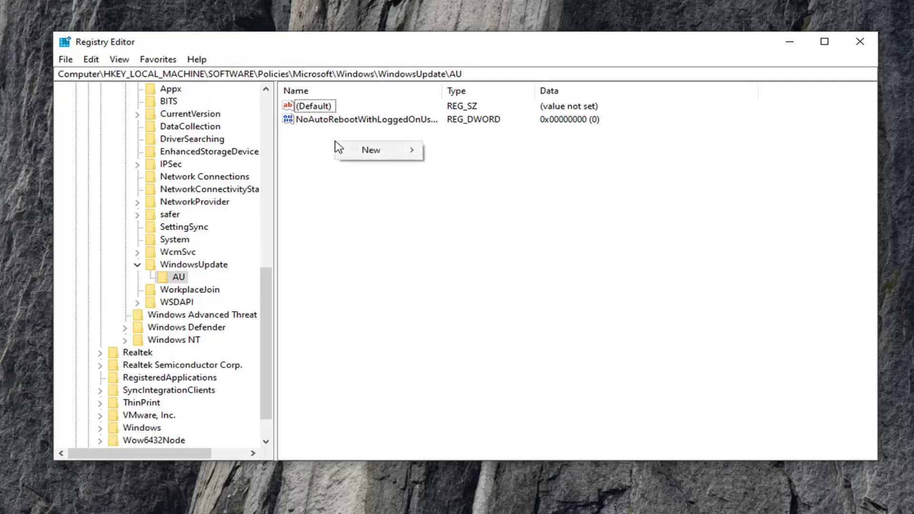
mouse_move(376, 157)
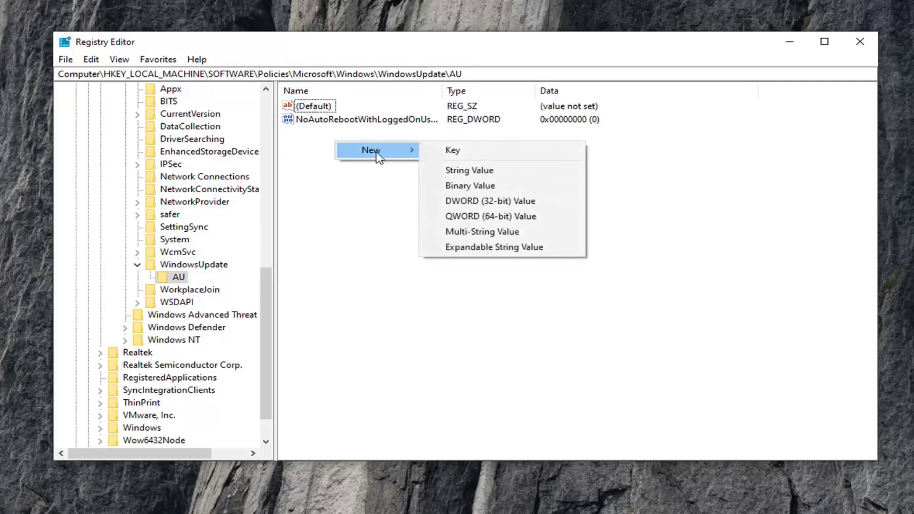
click(471, 174)
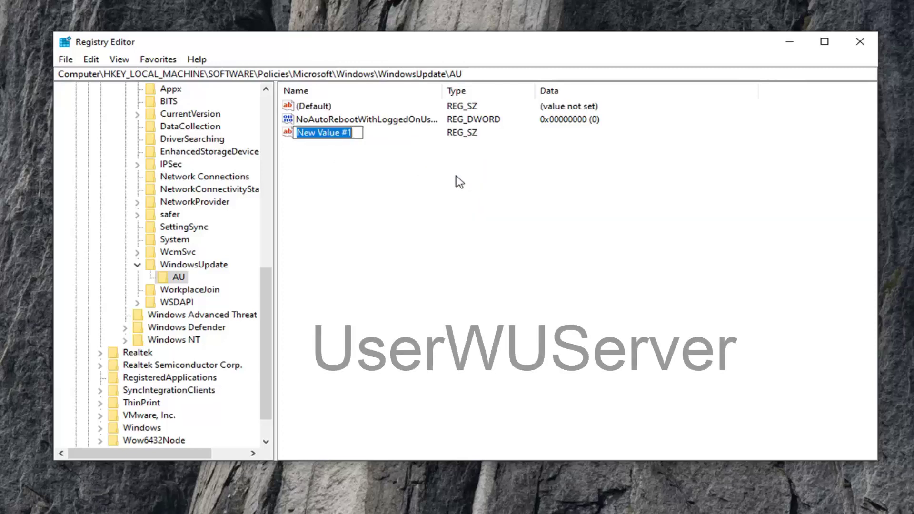
text(User)
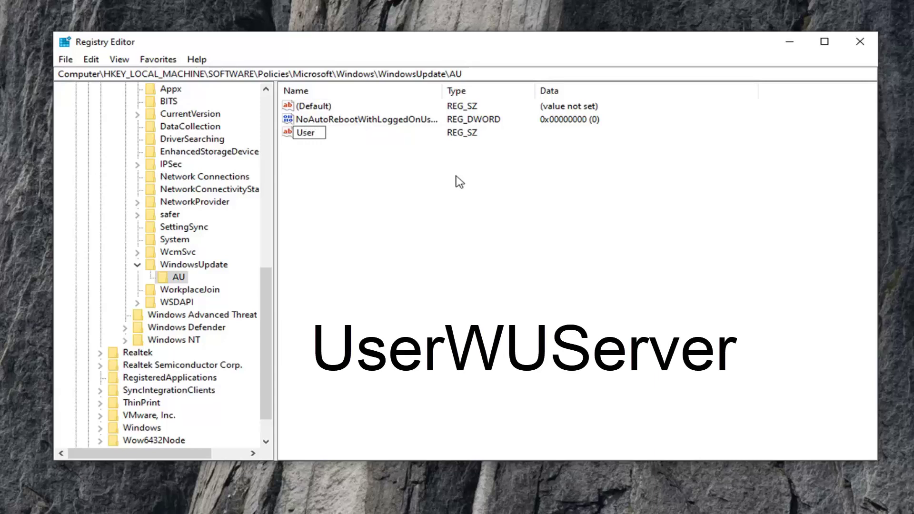
text(WUServer)
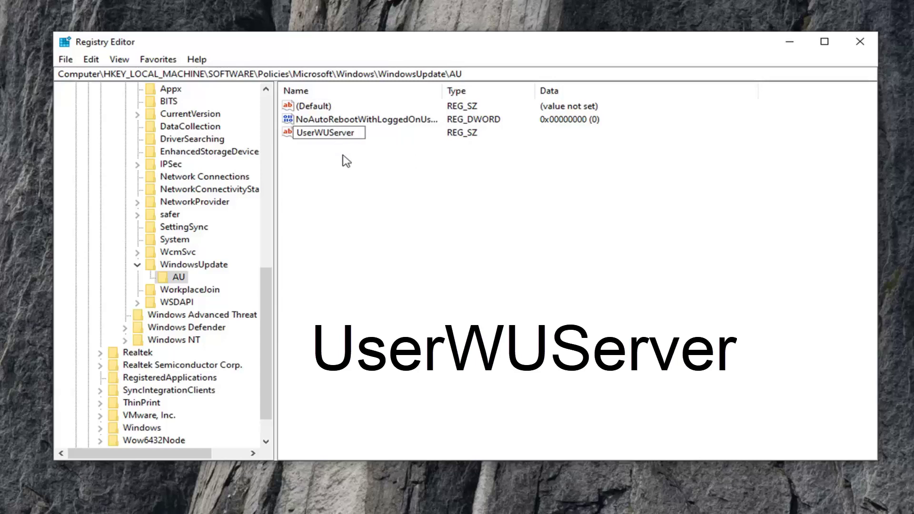
key(Return)
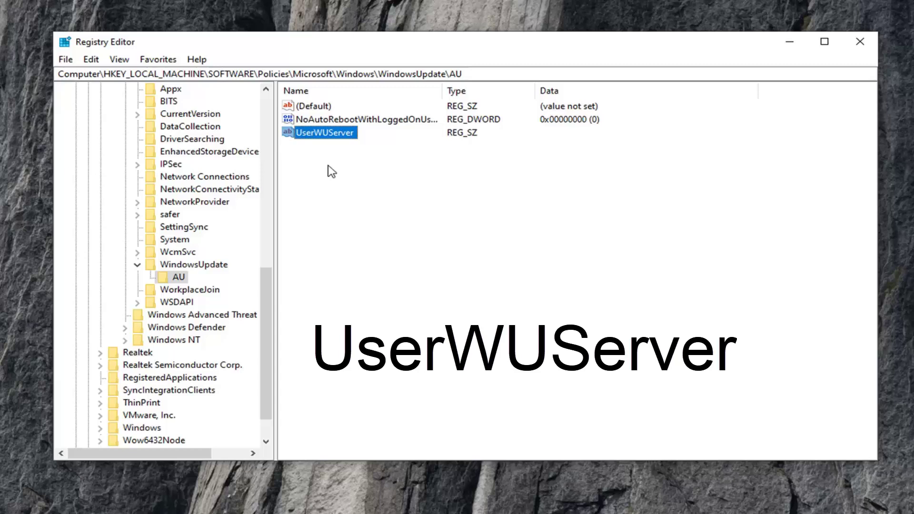
Give the UserWUServer string value the data 0 in Edit String.
double_click(321, 134)
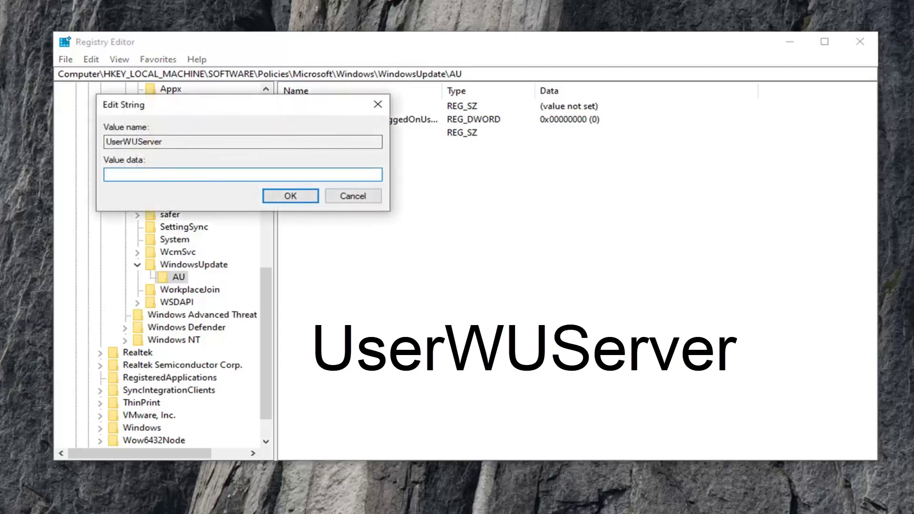
text(0)
key(shift+Home)
click(294, 198)
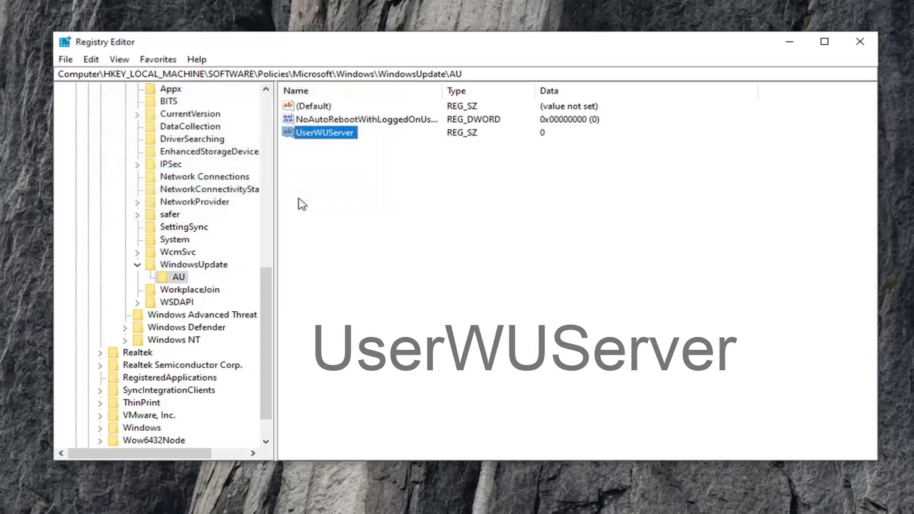